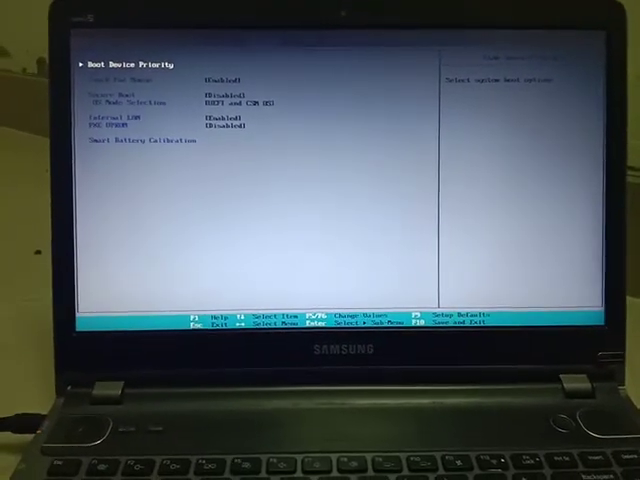
# Open Boot Device Priority from the Boot tab to list the drives in boot order
pyautogui.press('Return')
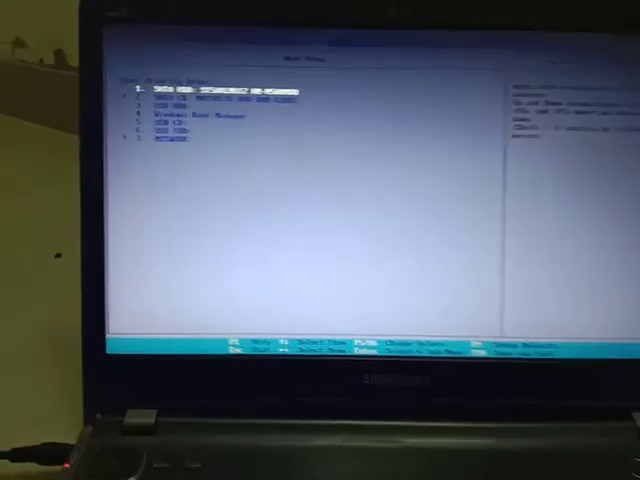